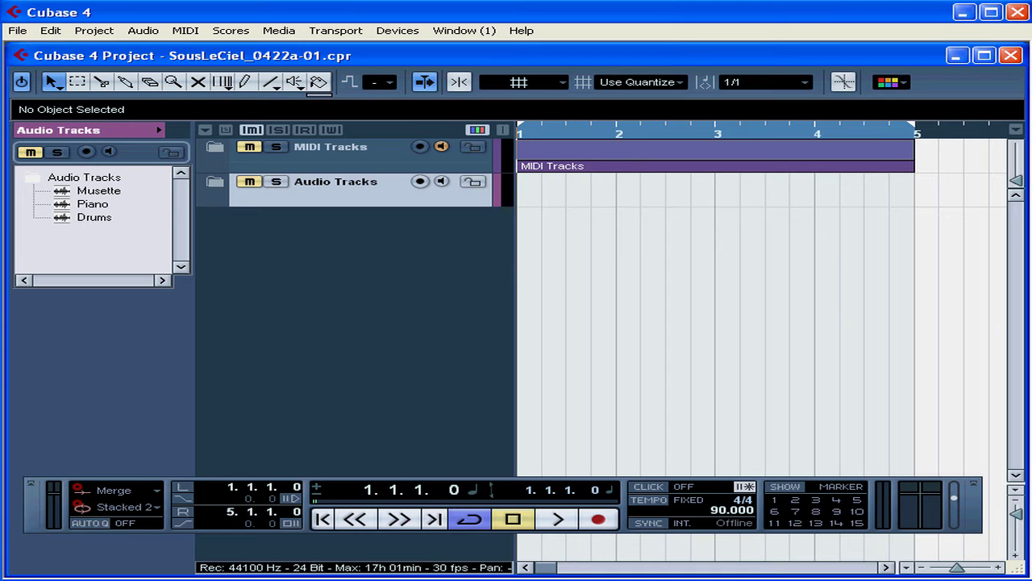
Add one instrument track using HALionOne and enlarge its height in the track list.
right_click(274, 234)
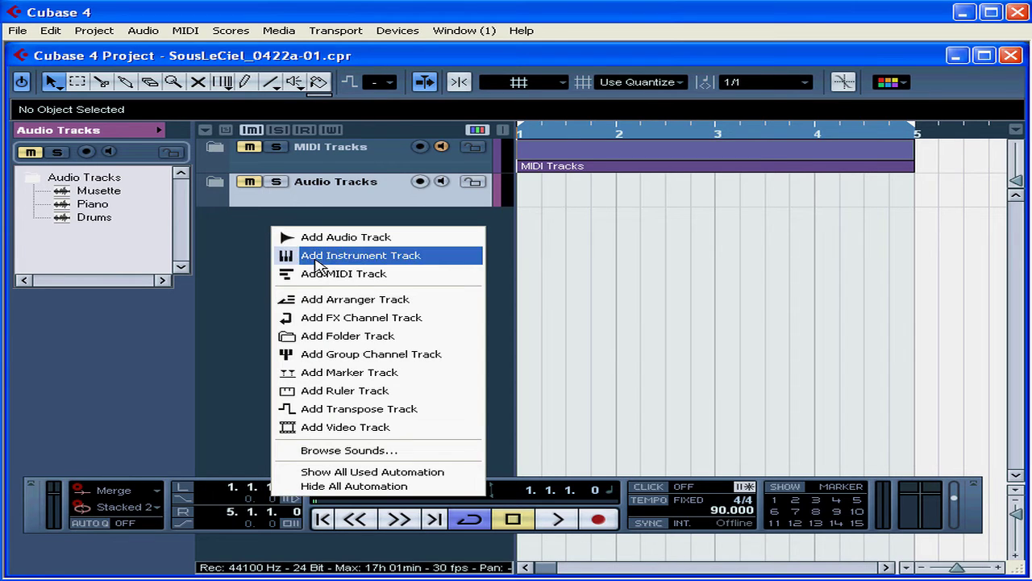
left_click(318, 263)
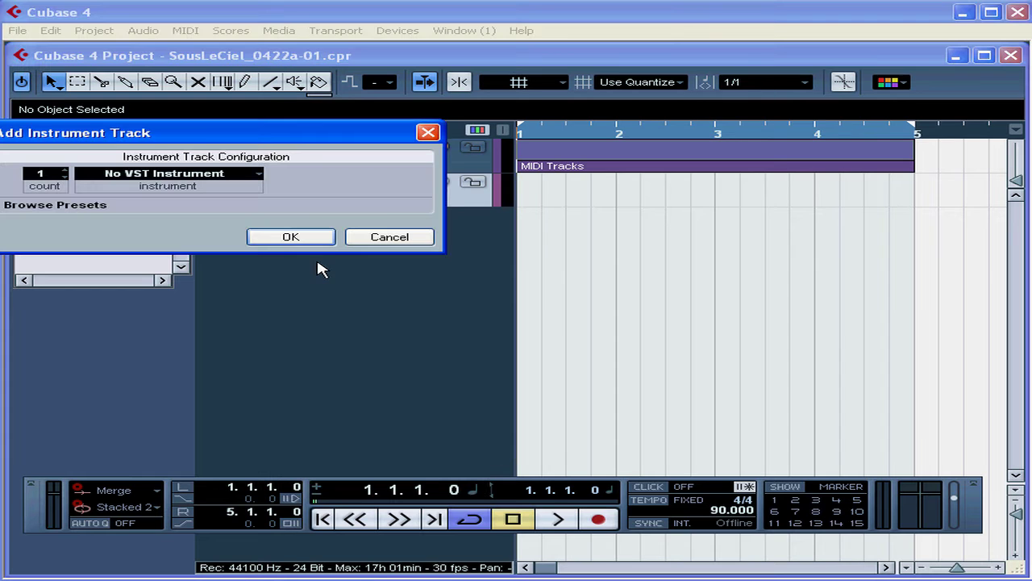
left_click_drag(219, 134, 407, 146)
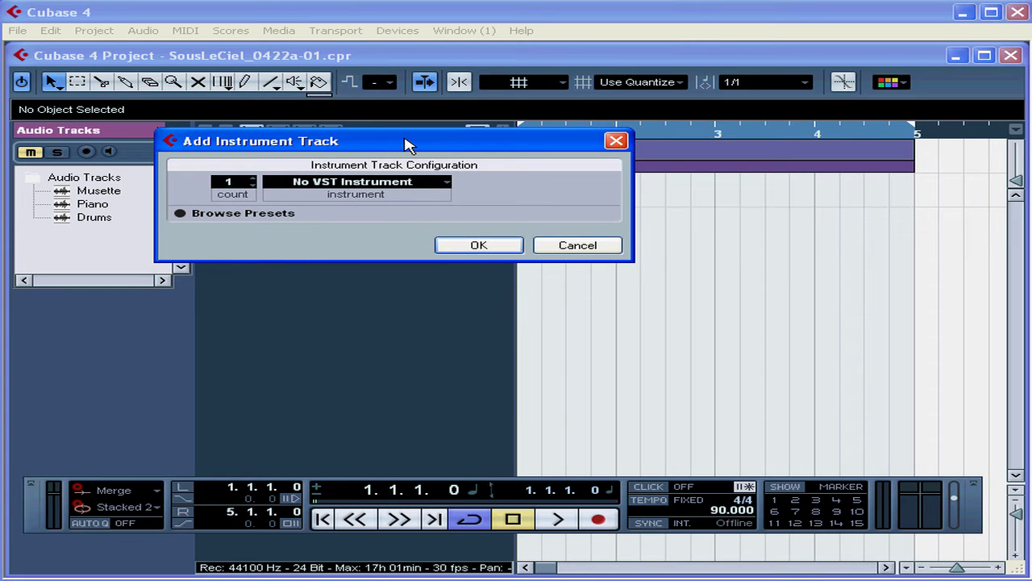
left_click(445, 183)
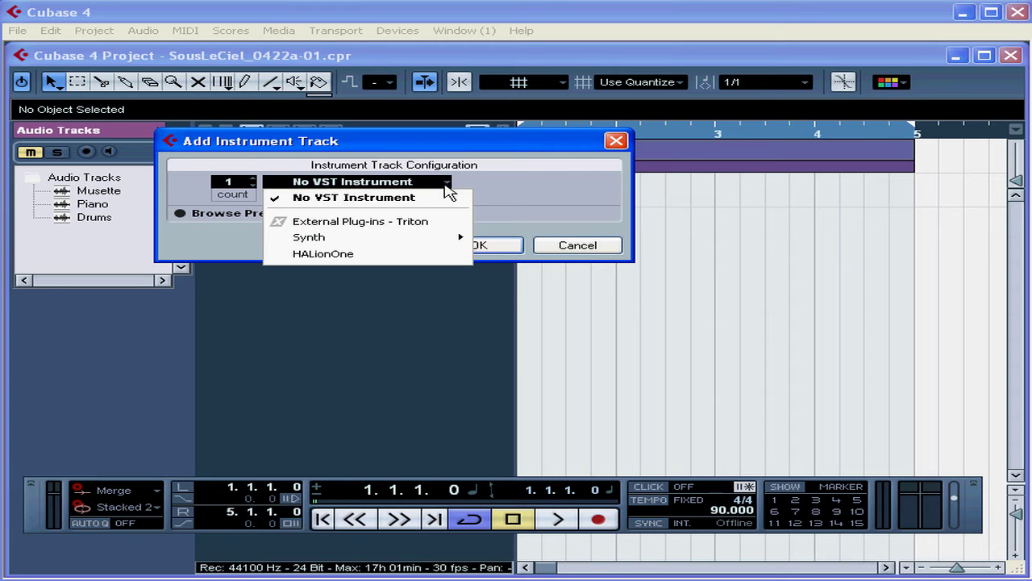
left_click(375, 254)
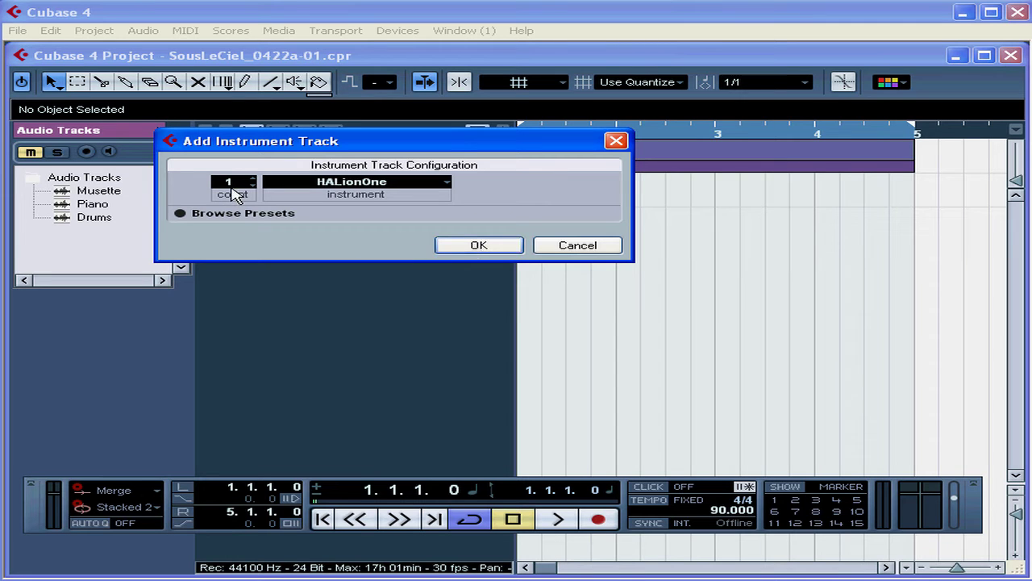
left_click(479, 245)
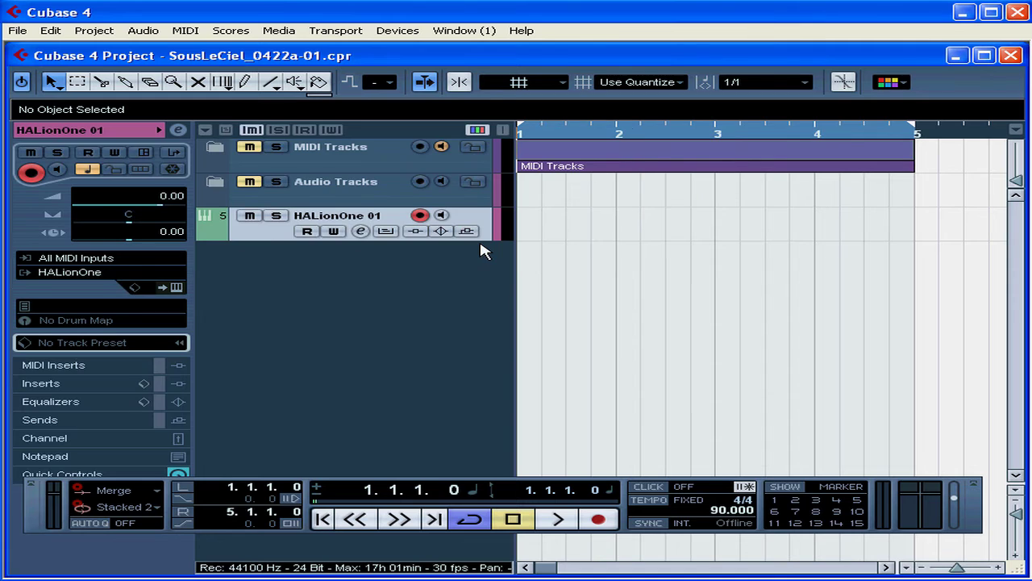
left_click_drag(261, 239, 262, 330)
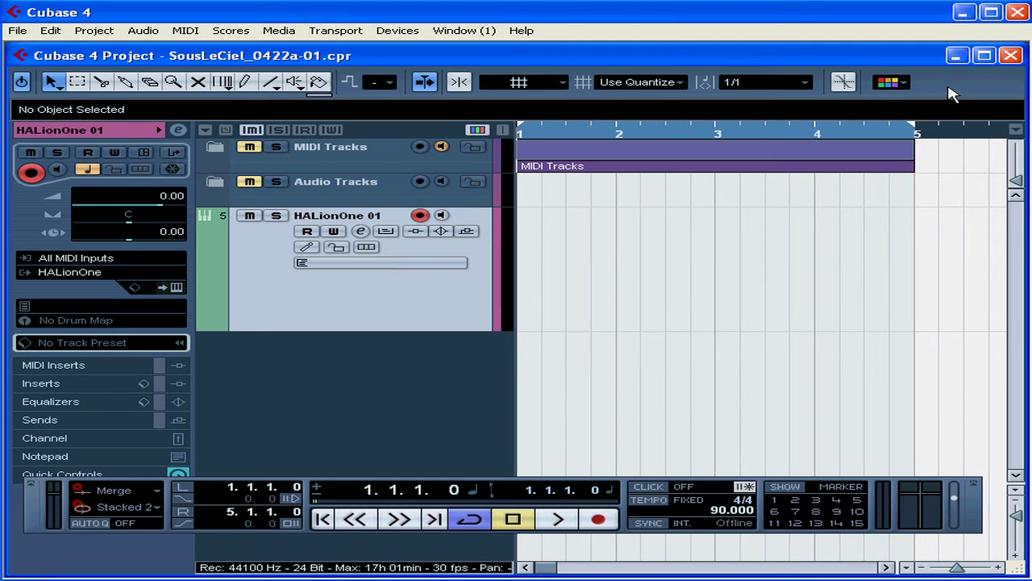
Show the View Switches in the project toolbar and toggle the Inspector off and back on.
right_click(846, 88)
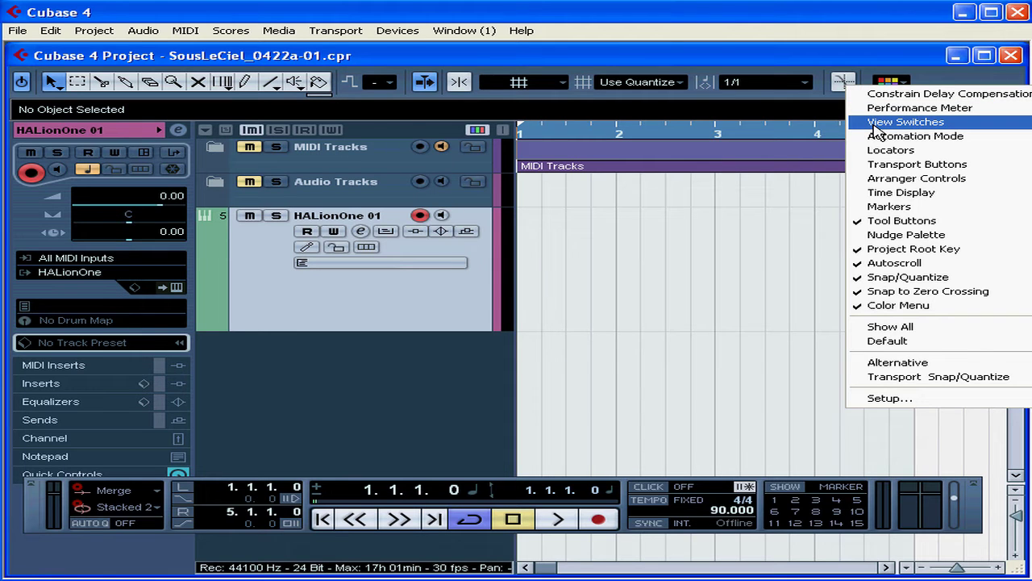
left_click(874, 127)
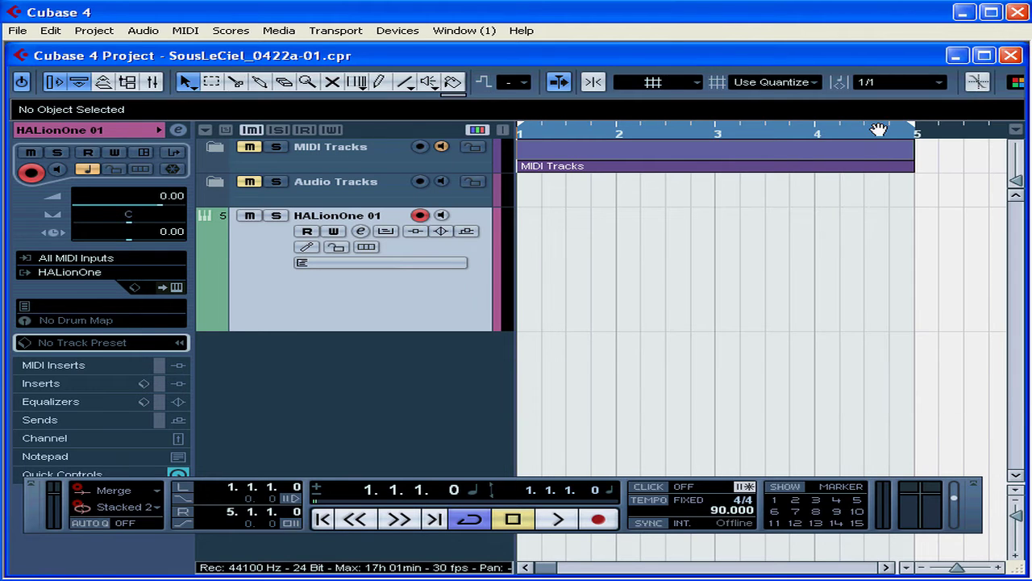
left_click(54, 82)
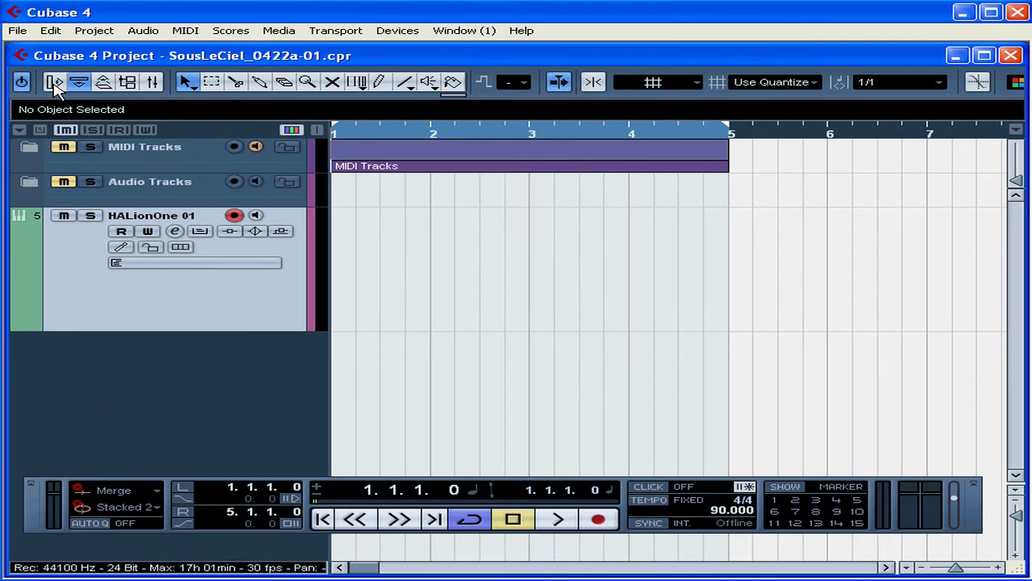
left_click(54, 81)
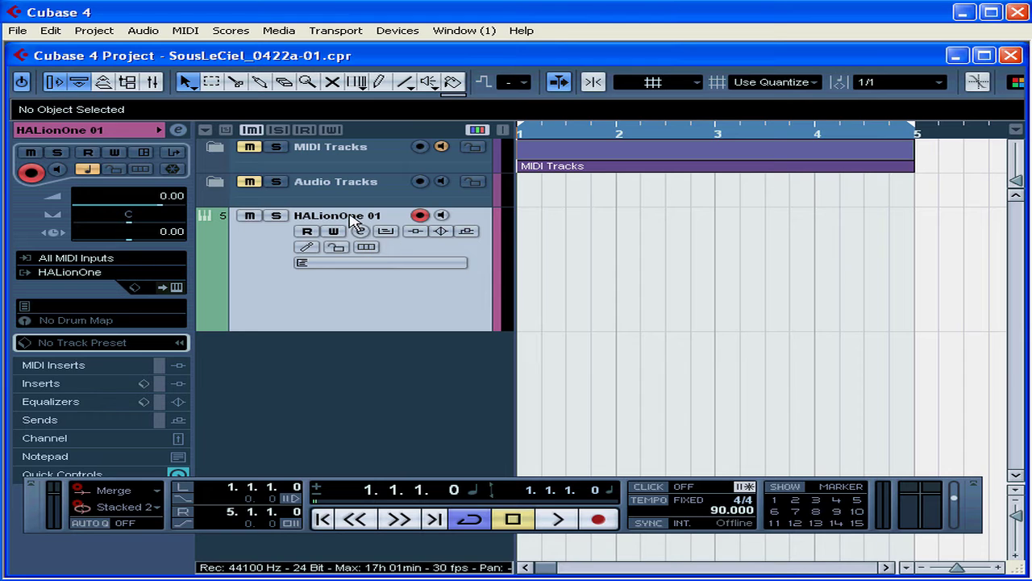
Rename the HALionOne 01 track as Strings.
double_click(353, 216)
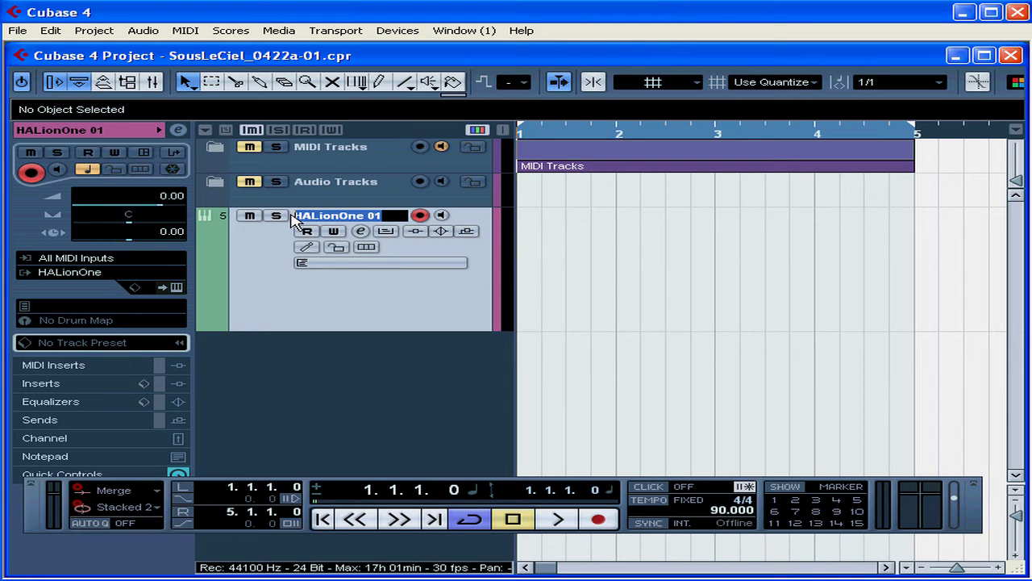
type("Strings")
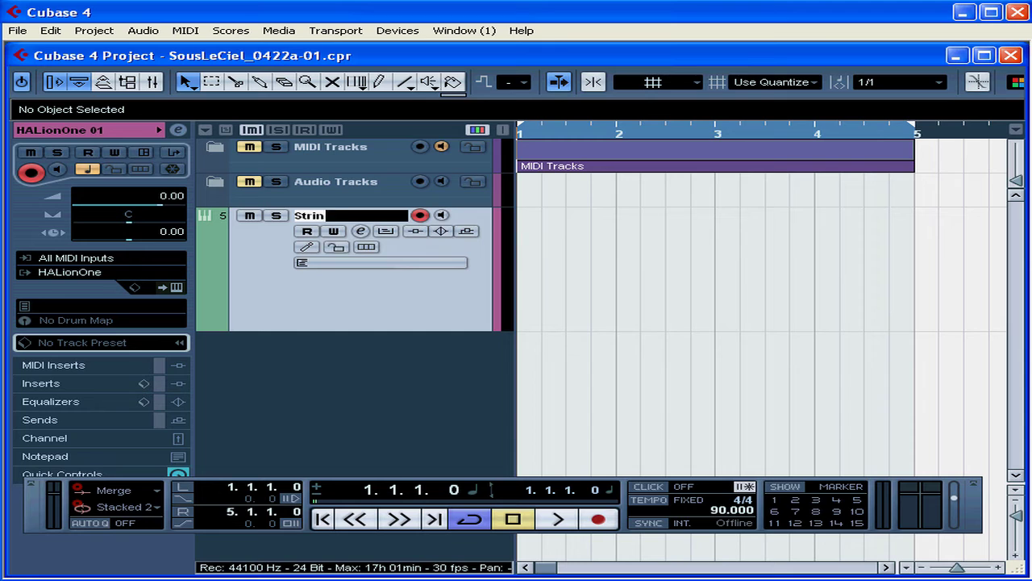
key("Return")
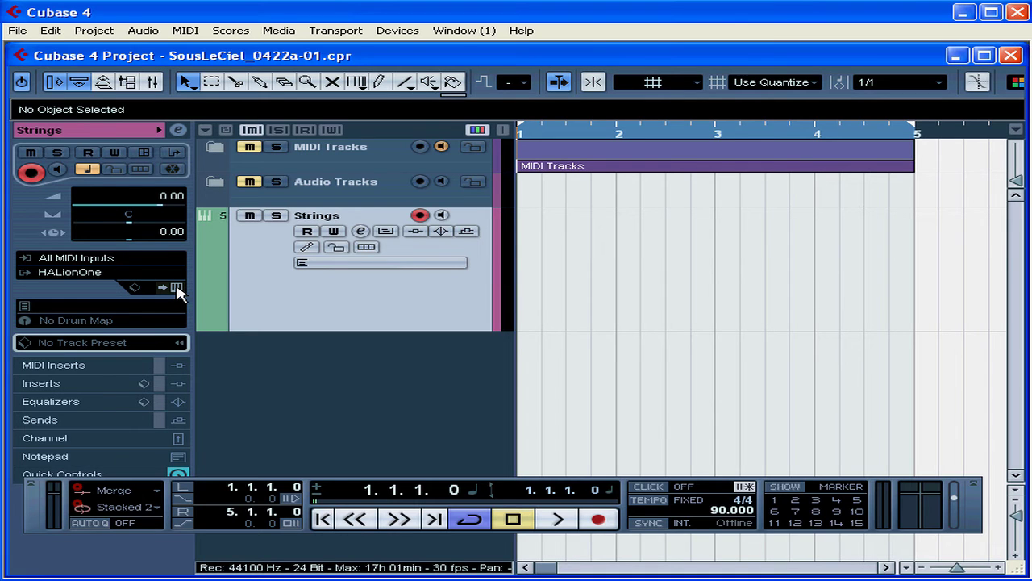
Open the HALionOne editor for the Strings track and move it fully into view.
left_click(176, 289)
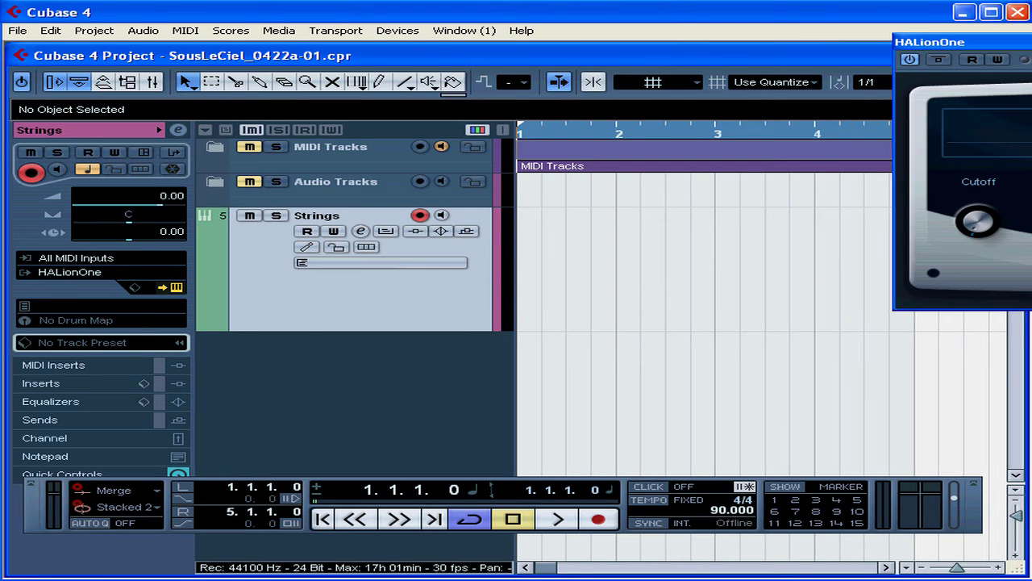
left_click_drag(721, 72, 258, 180)
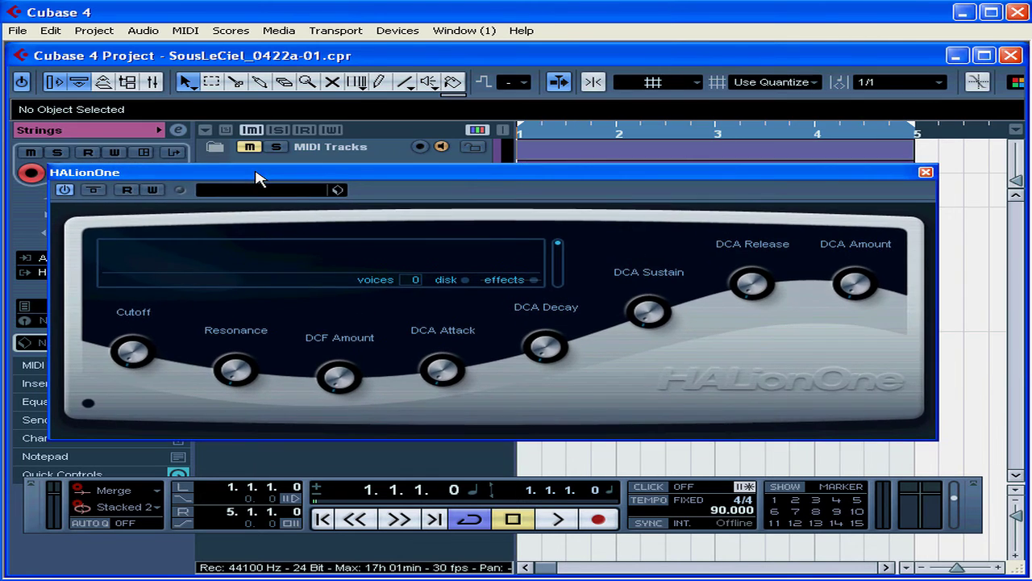
Turn off Always on Top for the HALionOne editor and bring the project window in front of it.
right_click(403, 198)
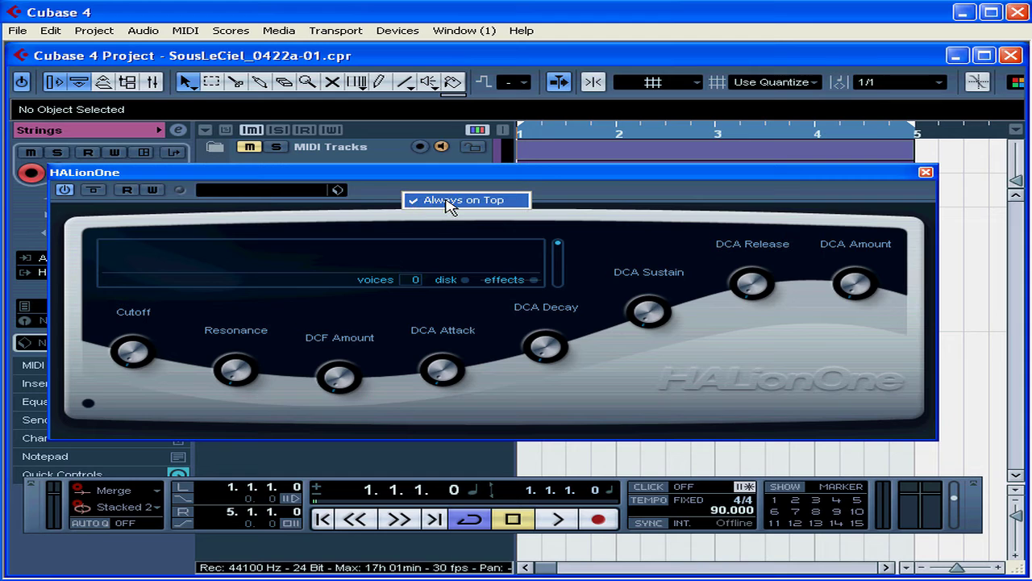
left_click(466, 200)
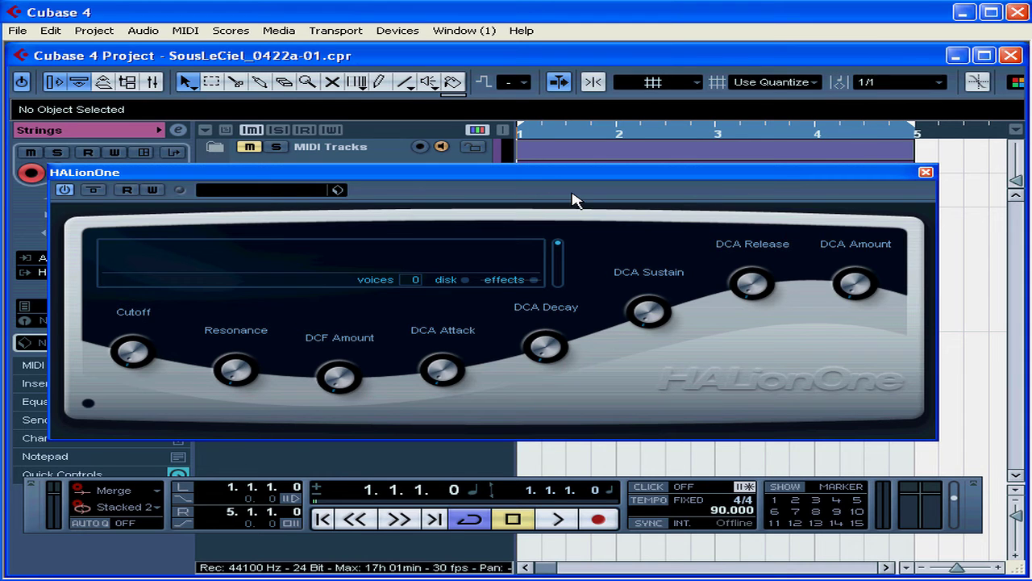
right_click(542, 195)
left_click(544, 198)
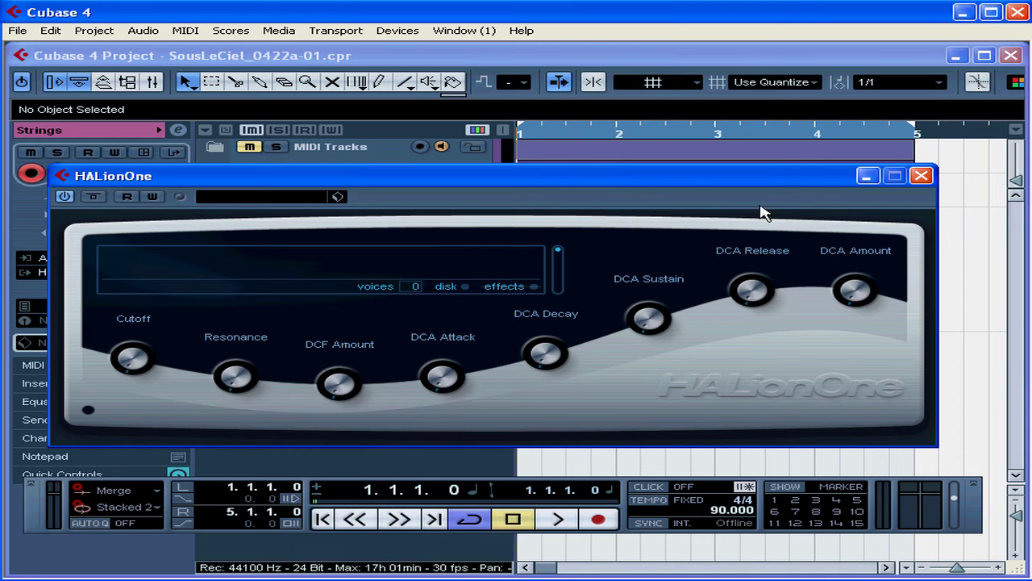
left_click(974, 250)
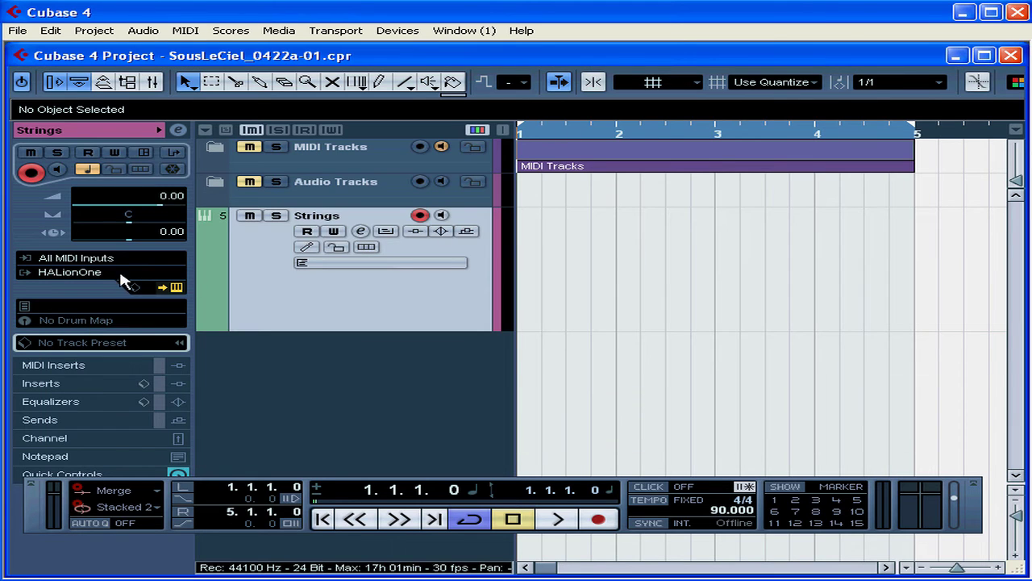
Bring back the HALionOne editor and turn its Always on Top option on again.
left_click(176, 287)
right_click(562, 202)
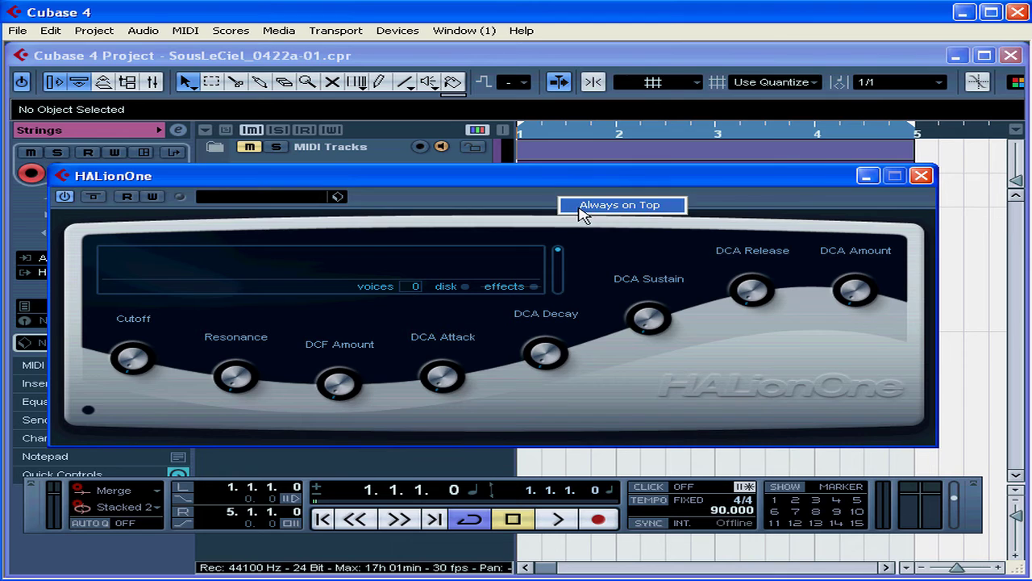
left_click(579, 203)
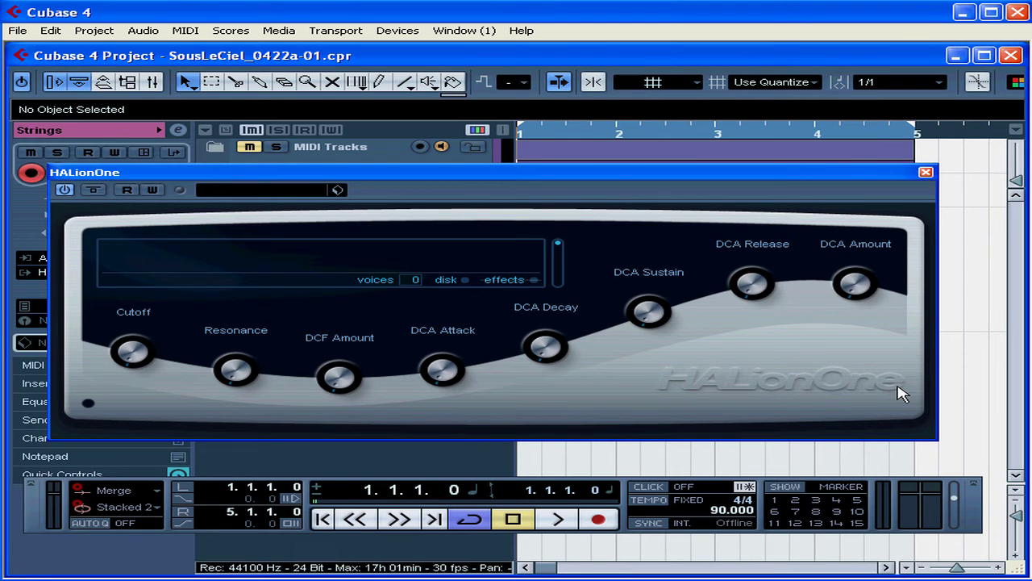
Load the Contrabass preset into HALionOne by filtering for Strings, Bass and Acoustic, and close the preset browser and editor.
left_click(338, 191)
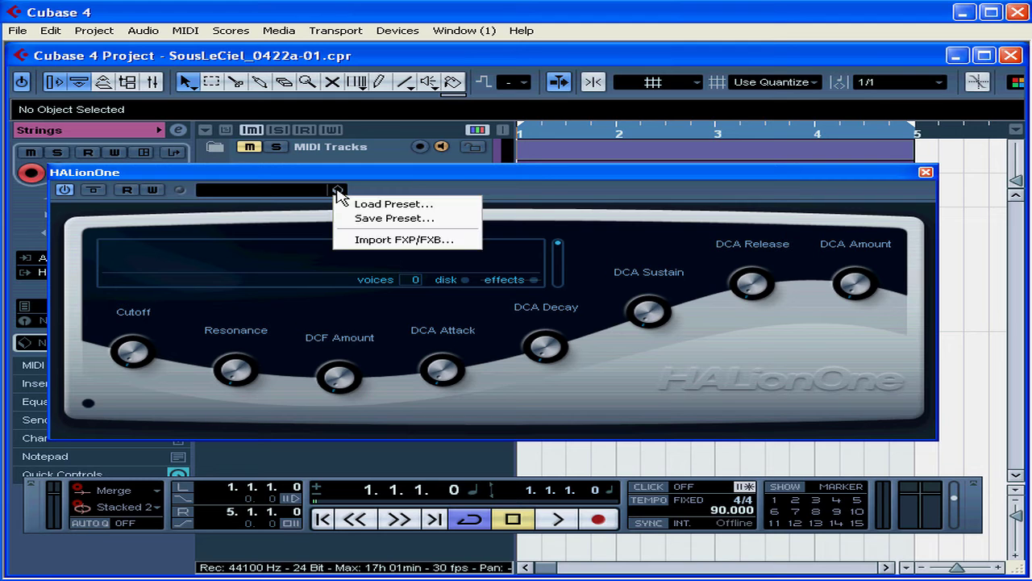
left_click(446, 207)
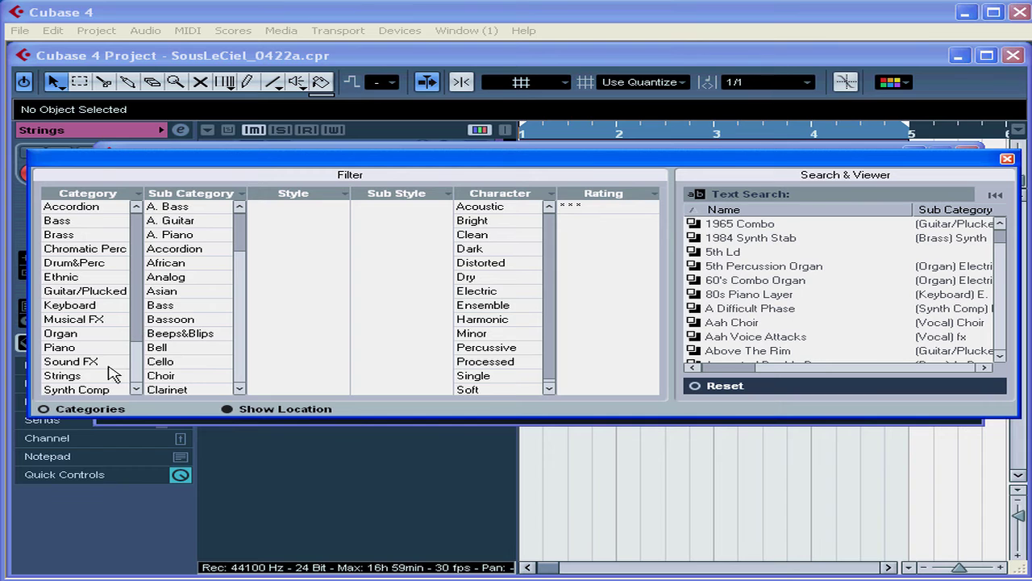
left_click(83, 377)
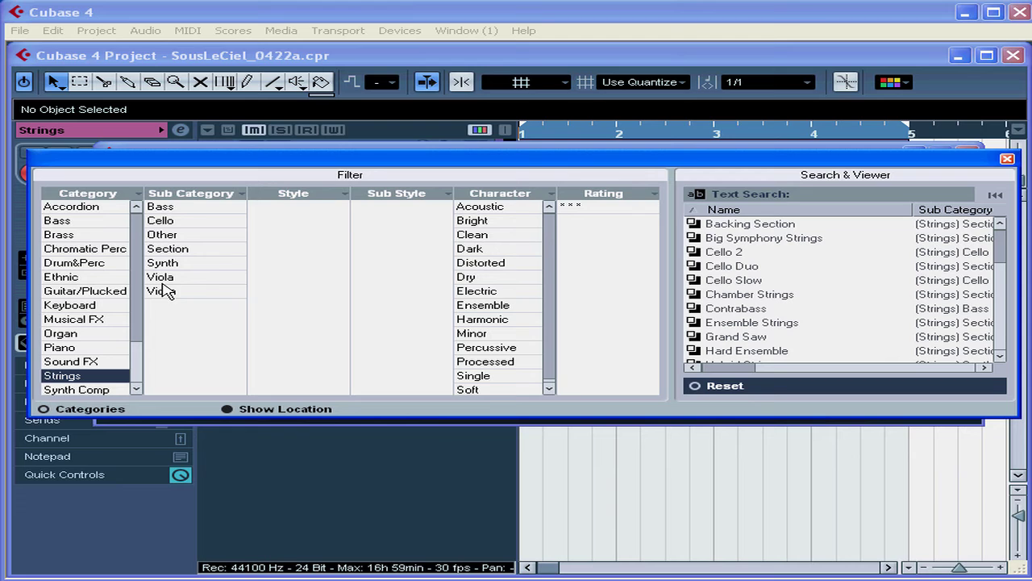
left_click(163, 210)
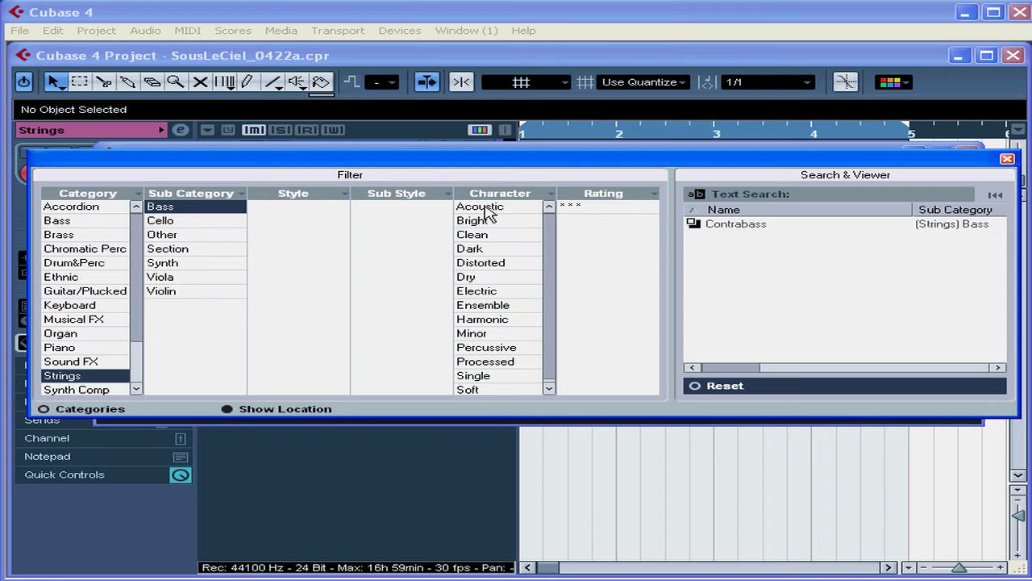
left_click(484, 207)
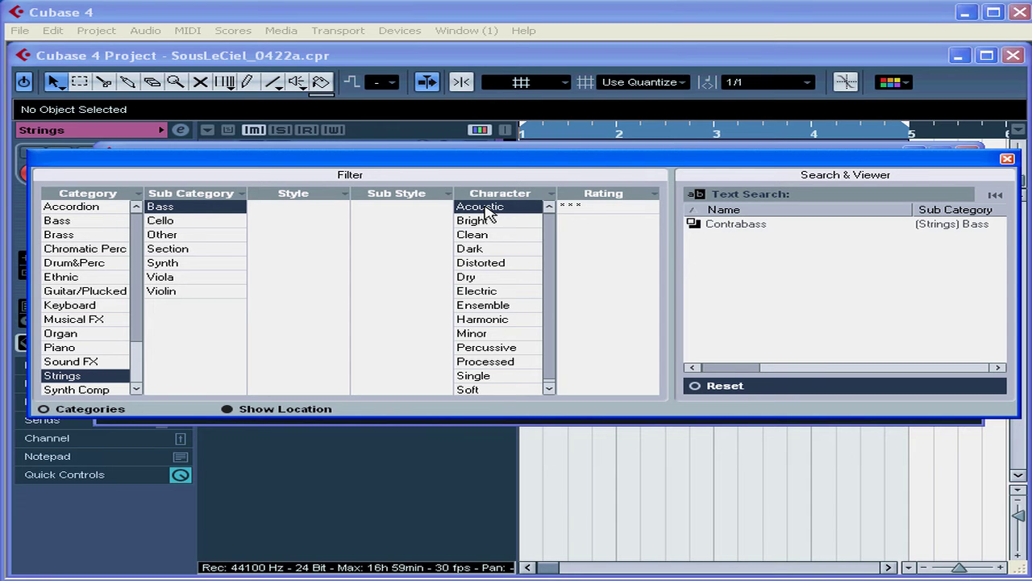
left_click(711, 224)
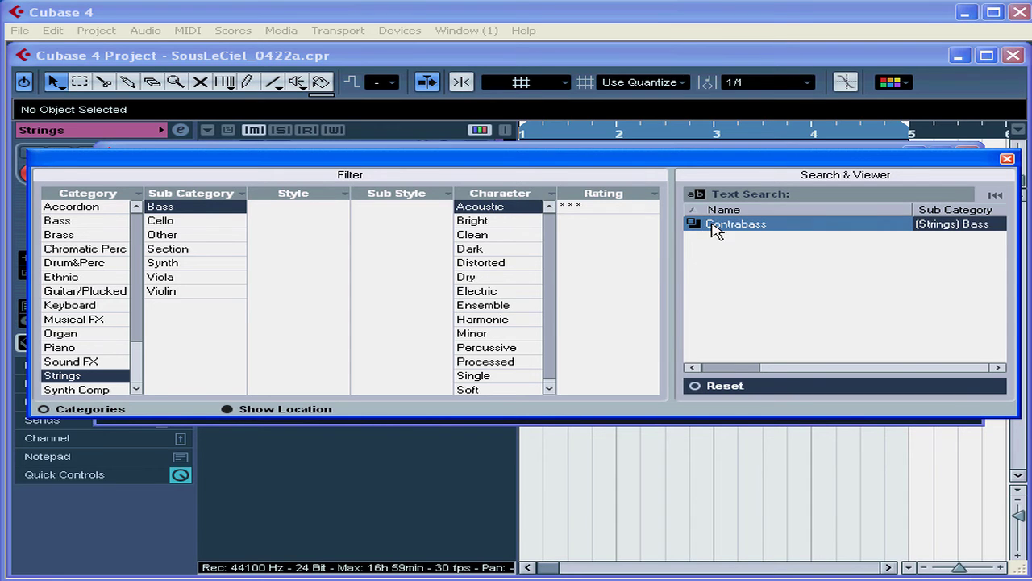
left_click_drag(671, 160, 656, 272)
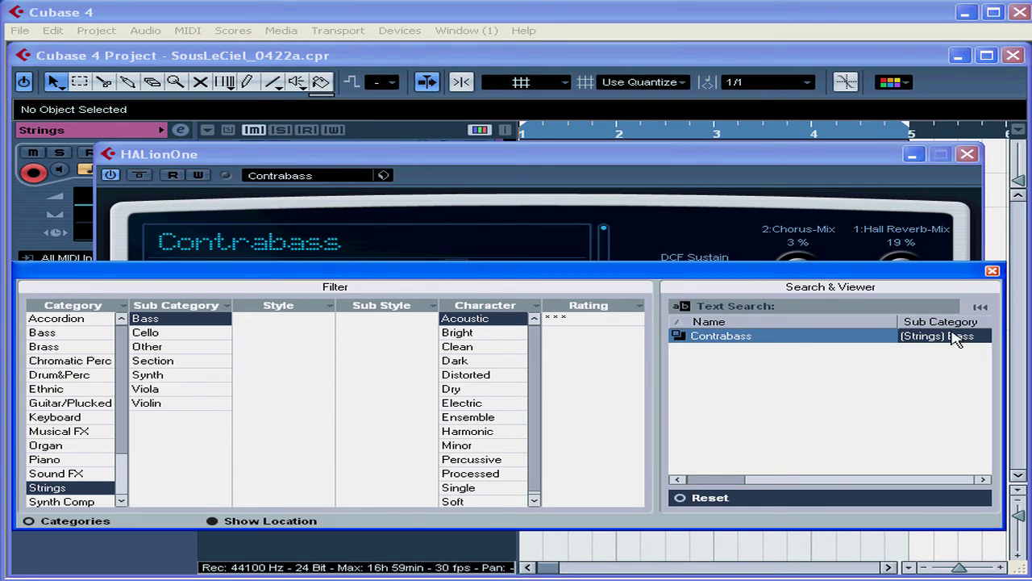
left_click(992, 274)
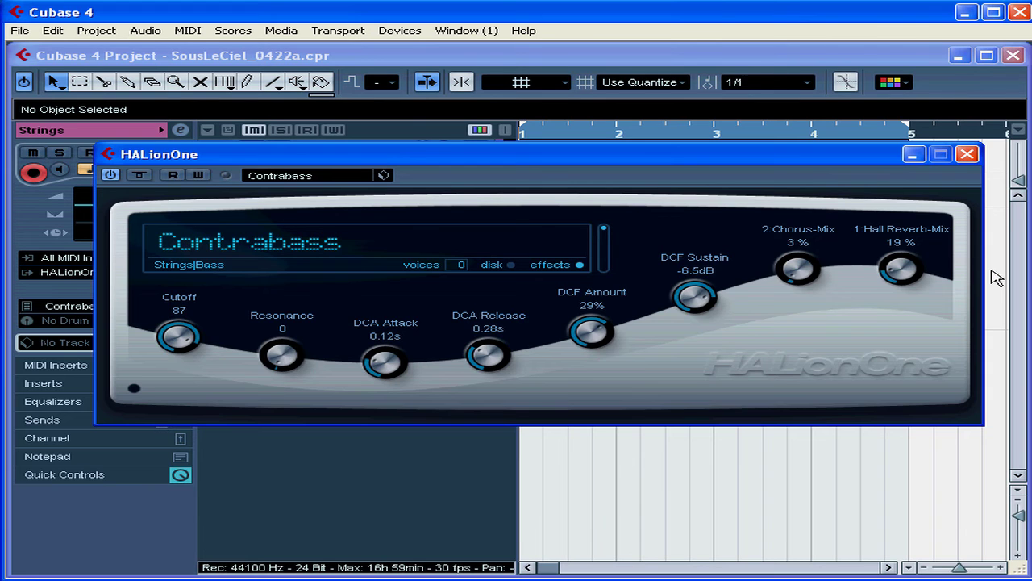
left_click(967, 154)
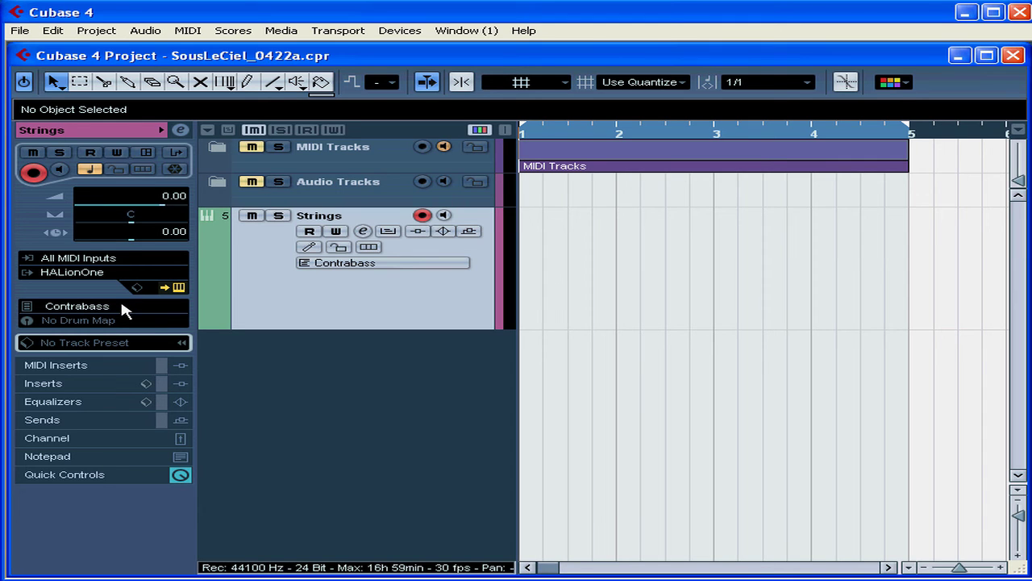
Enable monitoring on the Strings track and record a MIDI part from bar 1 to just past bar 5.
key("F2")
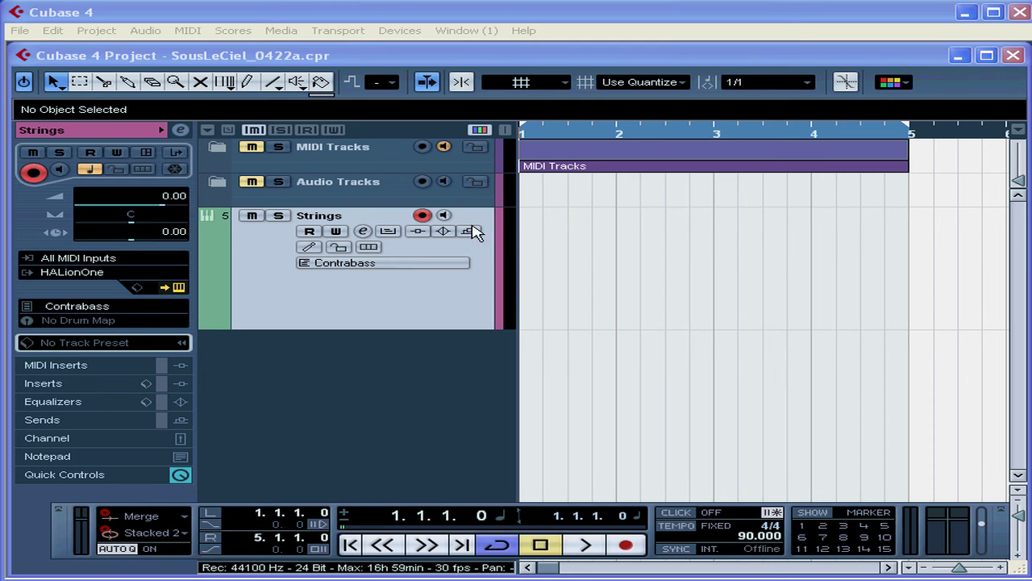
left_click(444, 216)
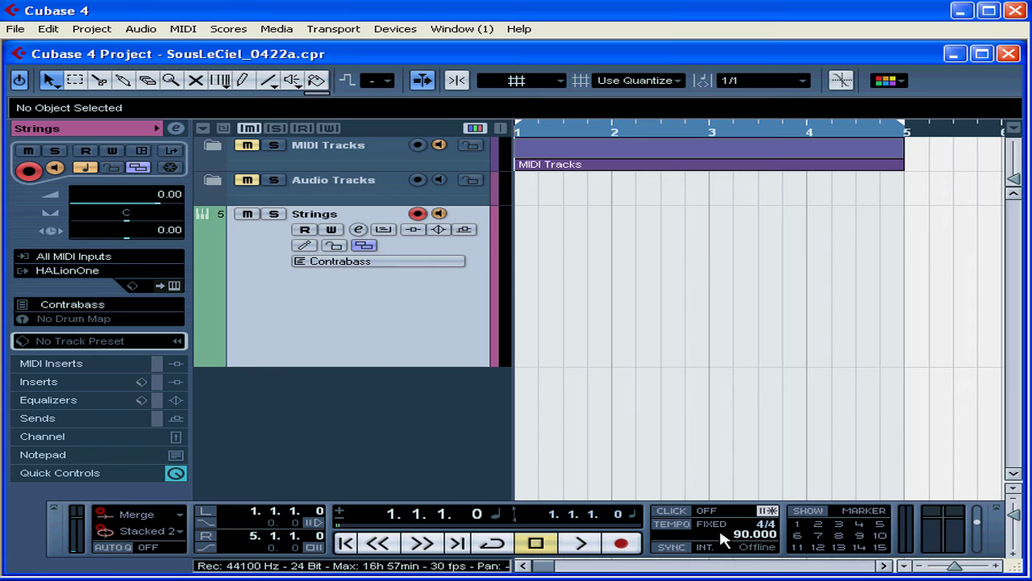
left_click(621, 544)
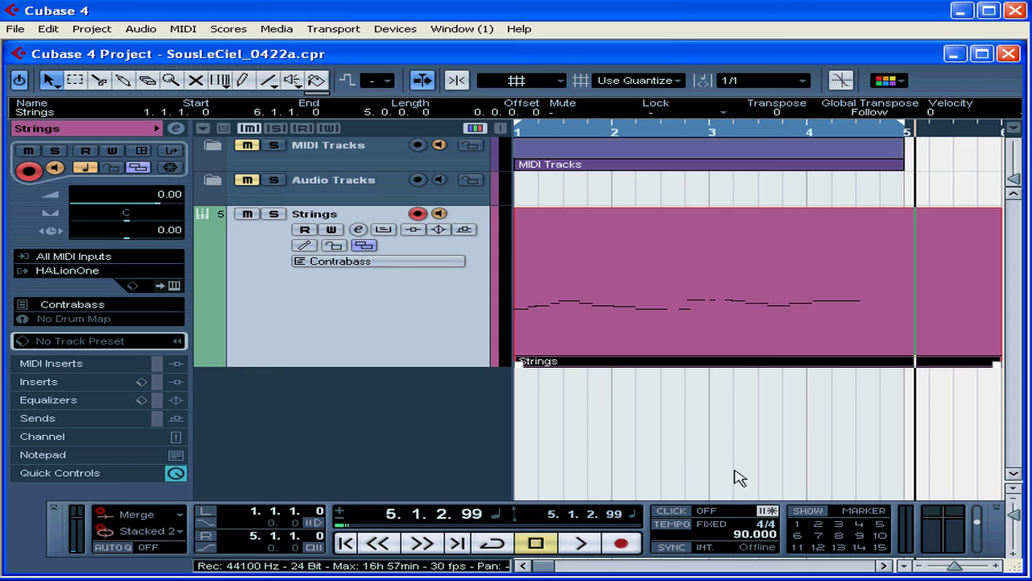
Turn off record enable and monitoring on the Strings track.
left_click(416, 213)
left_click(438, 214)
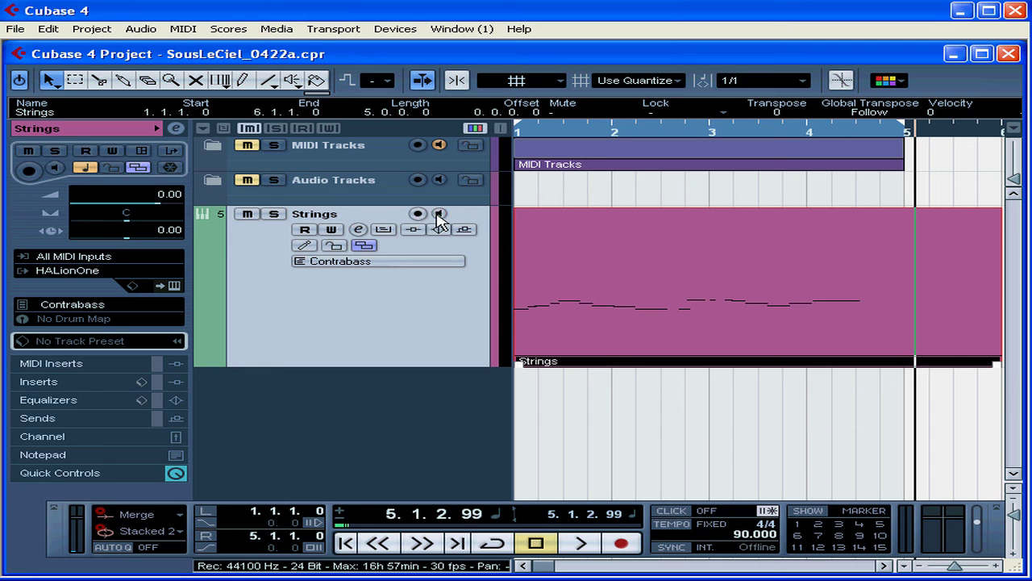
Play back the recorded Strings part from the start of the project and stop at about bar 4.
left_click(344, 543)
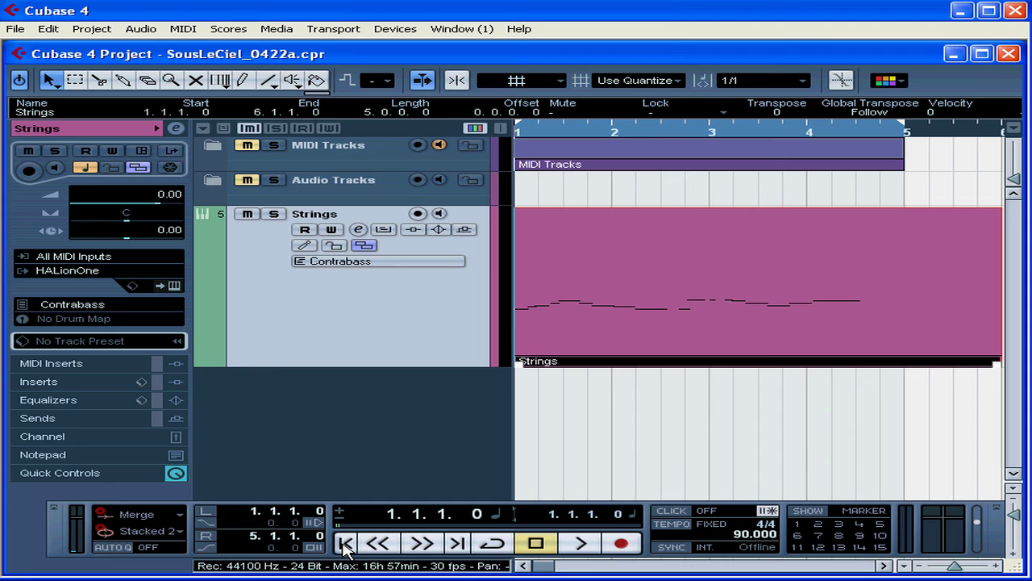
key("space")
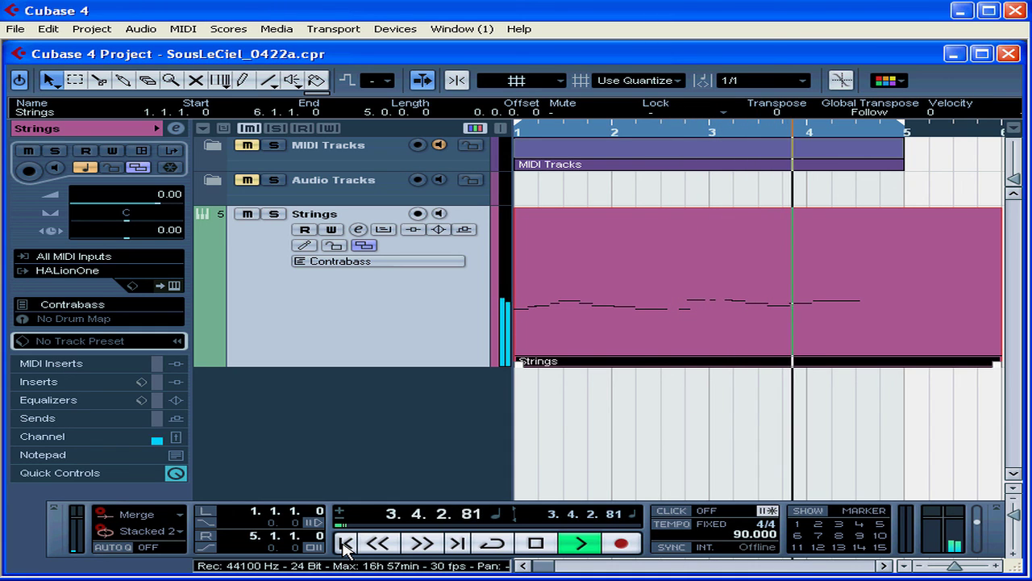
key("space")
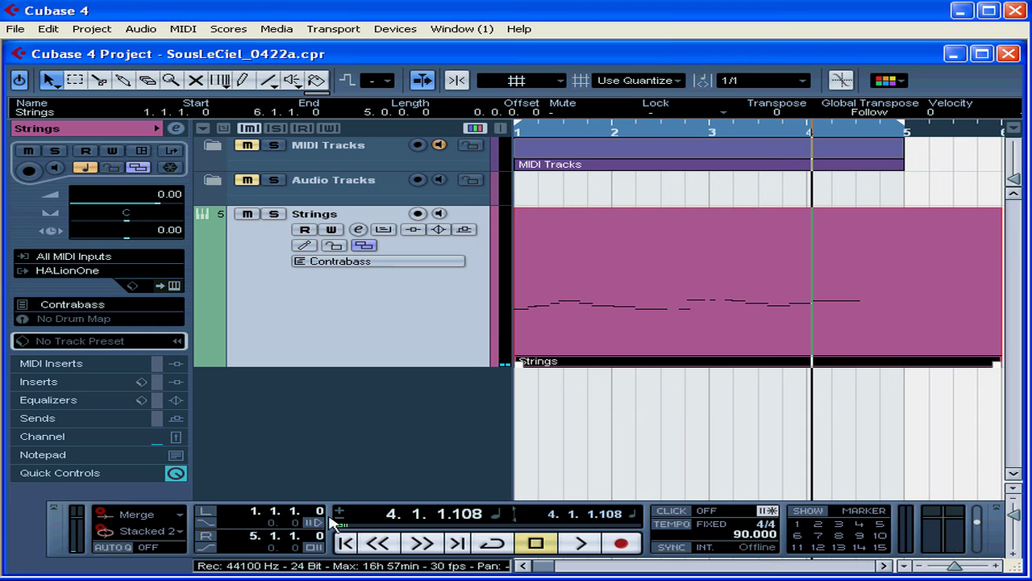
Save the project and return the project cursor to the start of bar 1.
left_click(15, 28)
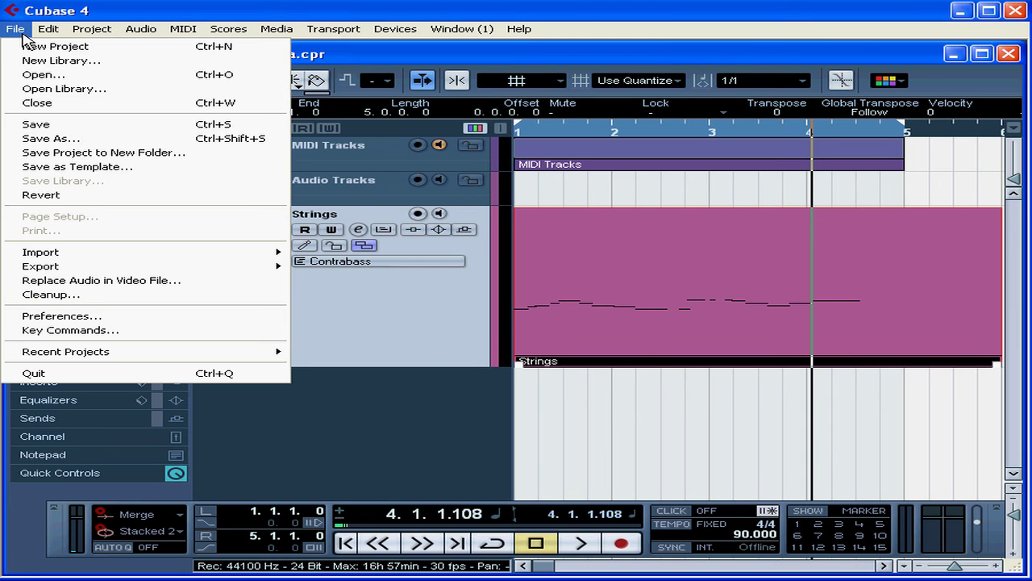
left_click(48, 125)
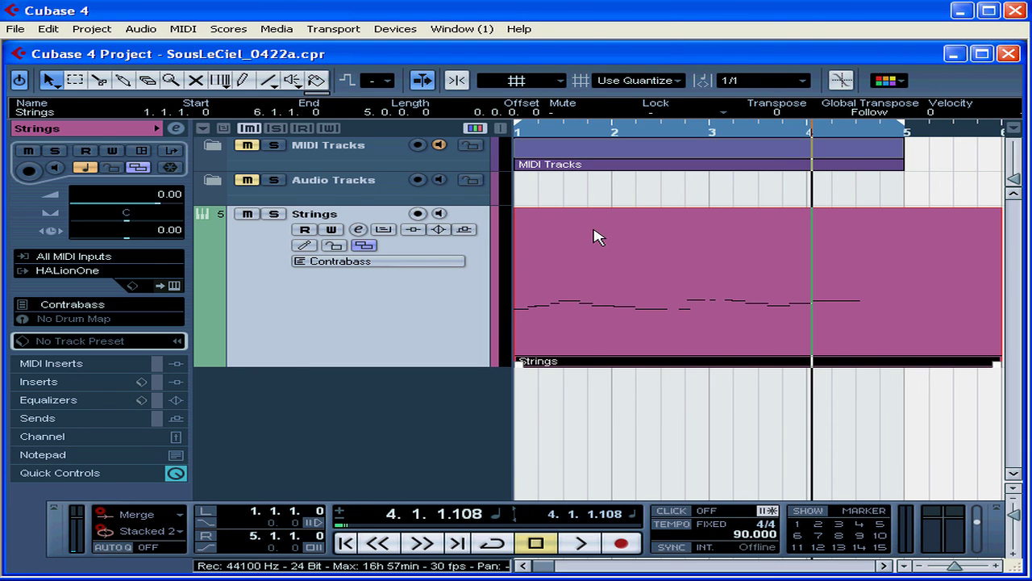
left_click(347, 545)
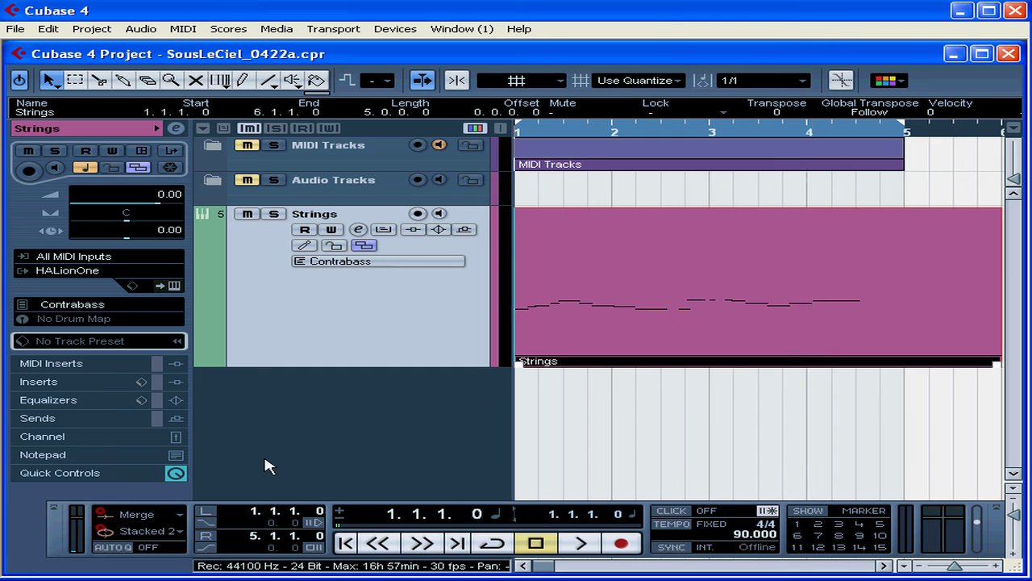
Switch the Strings track's program to Cool Clavinet and audition the part from bar 1 to just past bar 4.
left_click(96, 306)
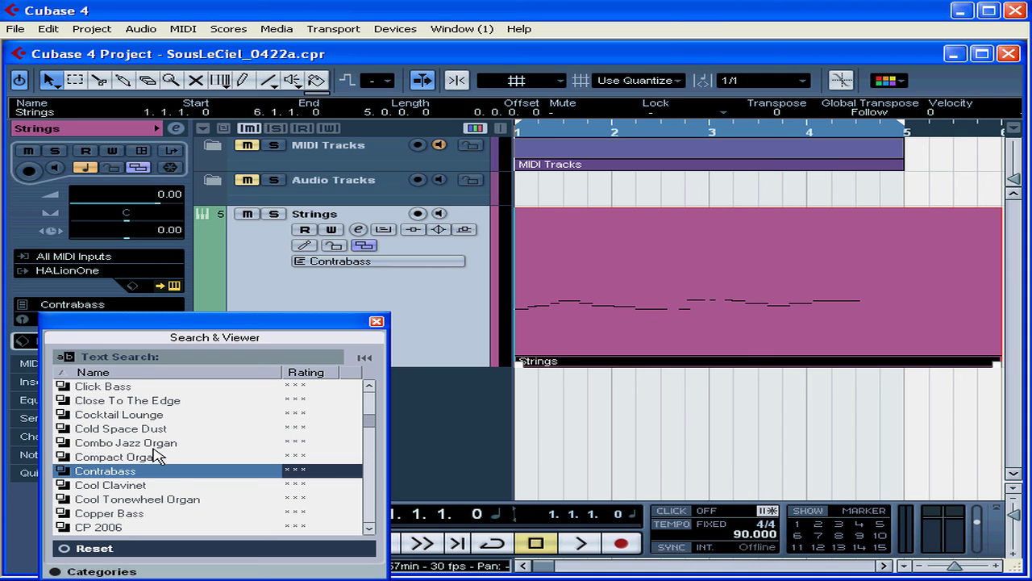
left_click(116, 486)
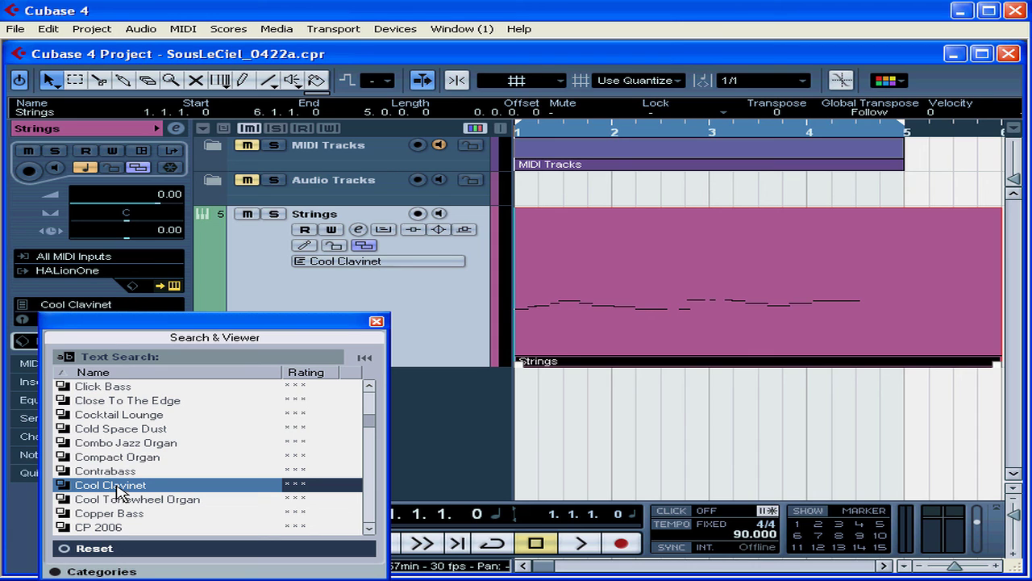
left_click(376, 321)
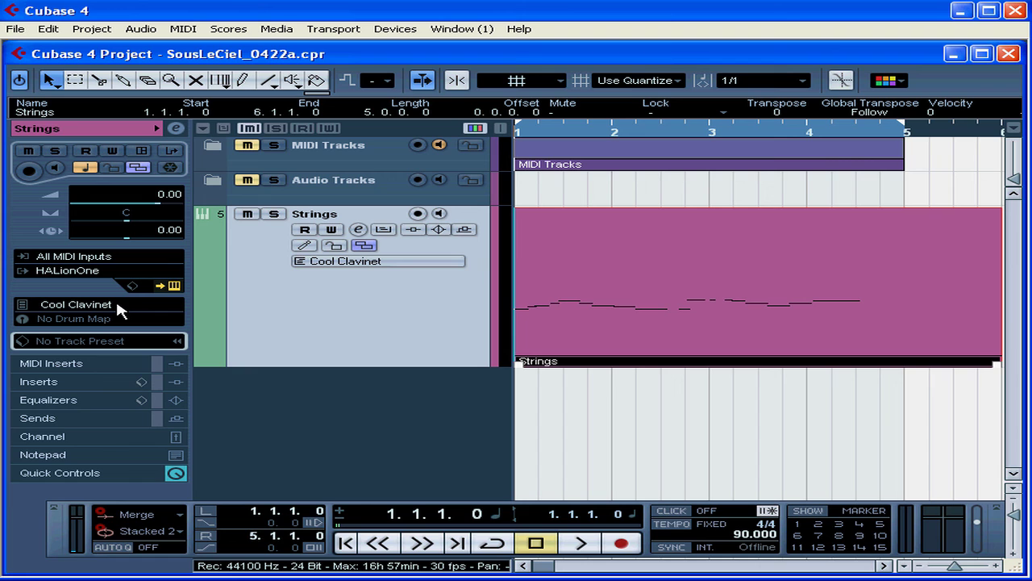
key("space")
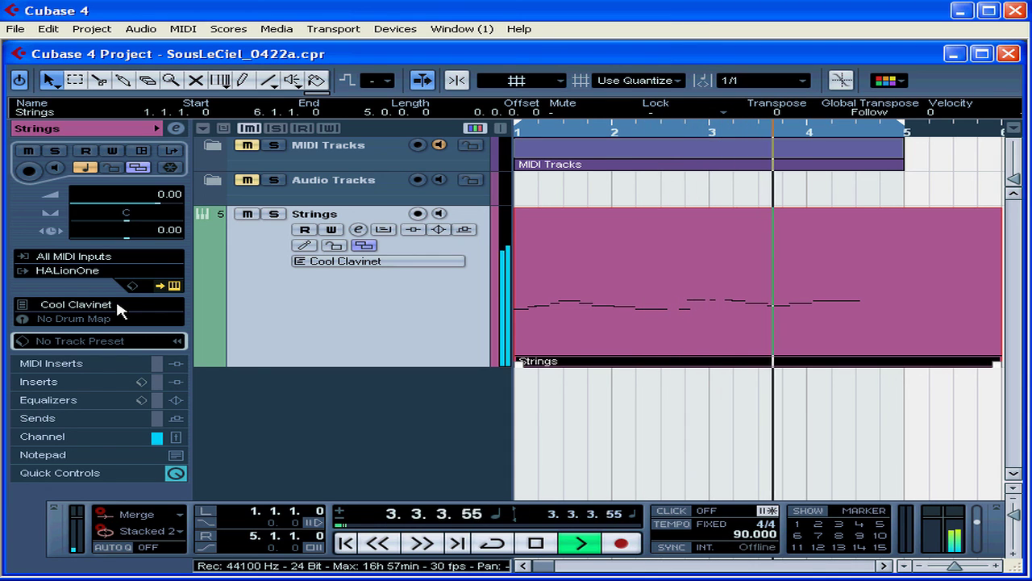
key("space")
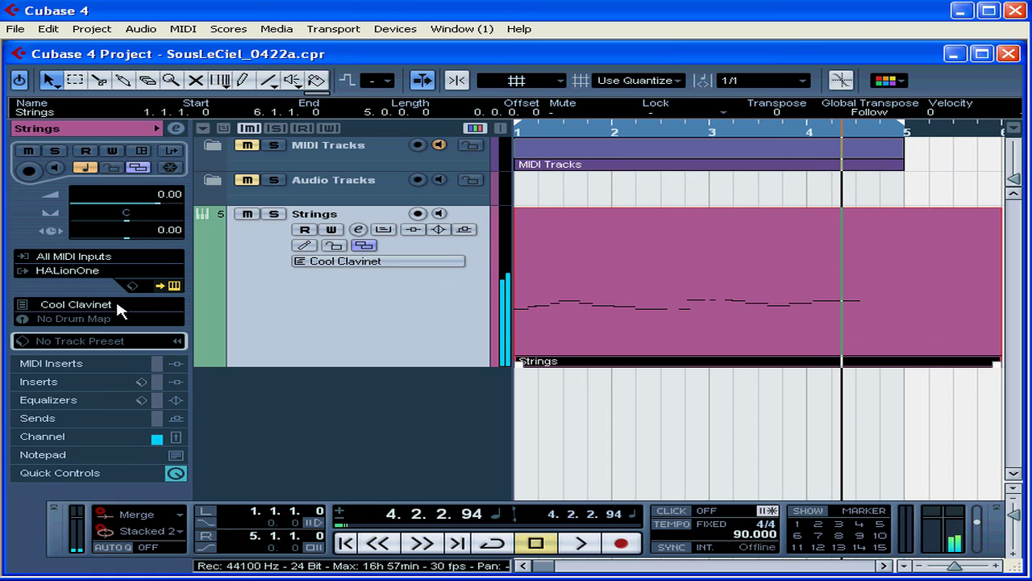